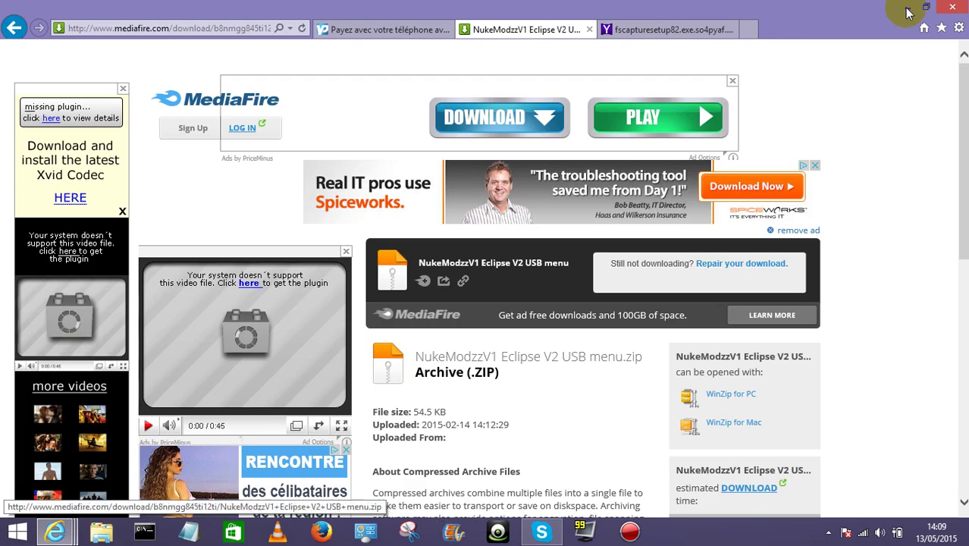
Step: Minimize the browser and move the Eclipse_v2 folder to a free area of the desktop
left_click(902, 7)
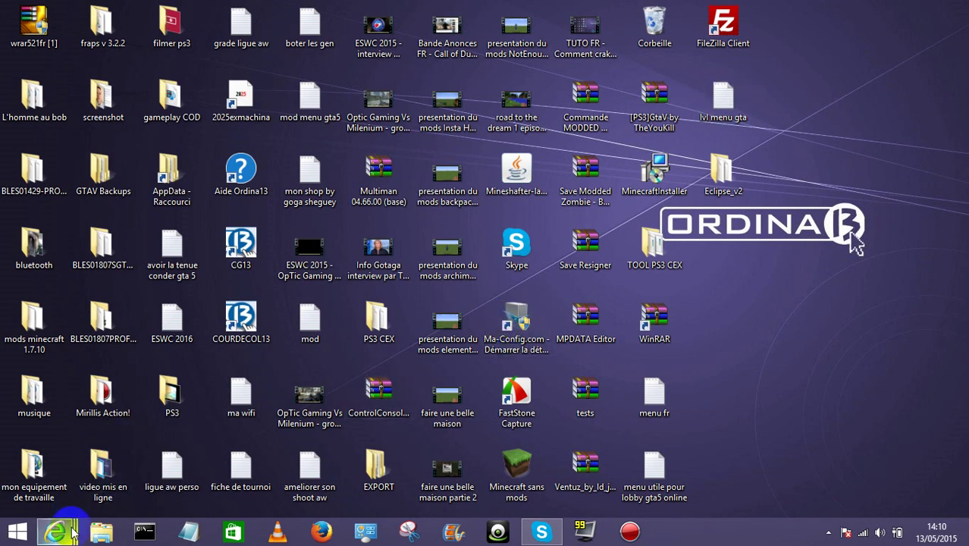
mouse_move(73, 533)
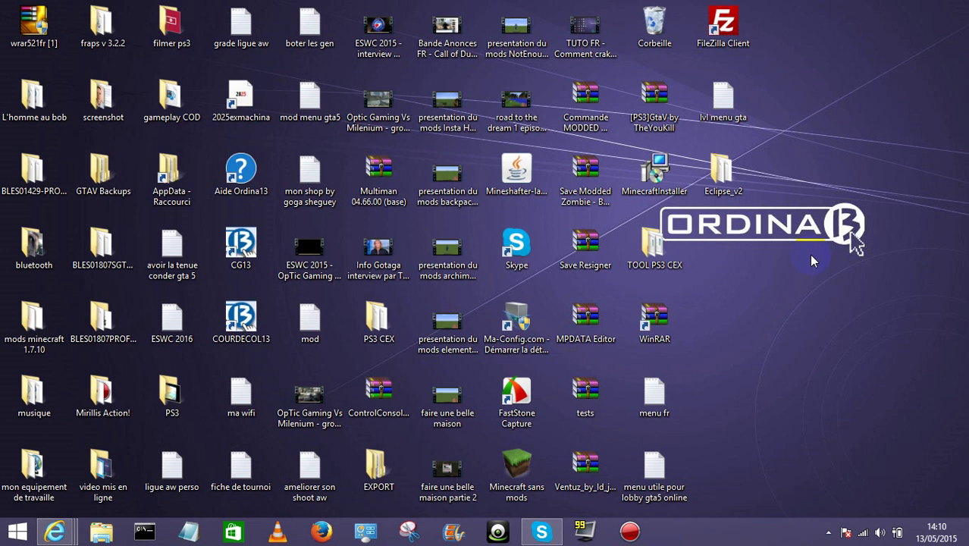
left_click(711, 176)
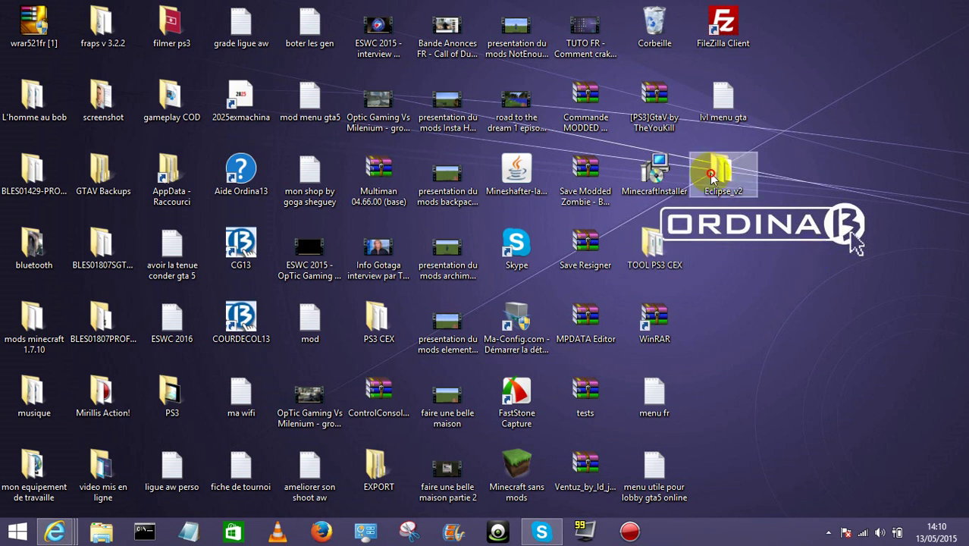
left_click_drag(722, 171, 792, 250)
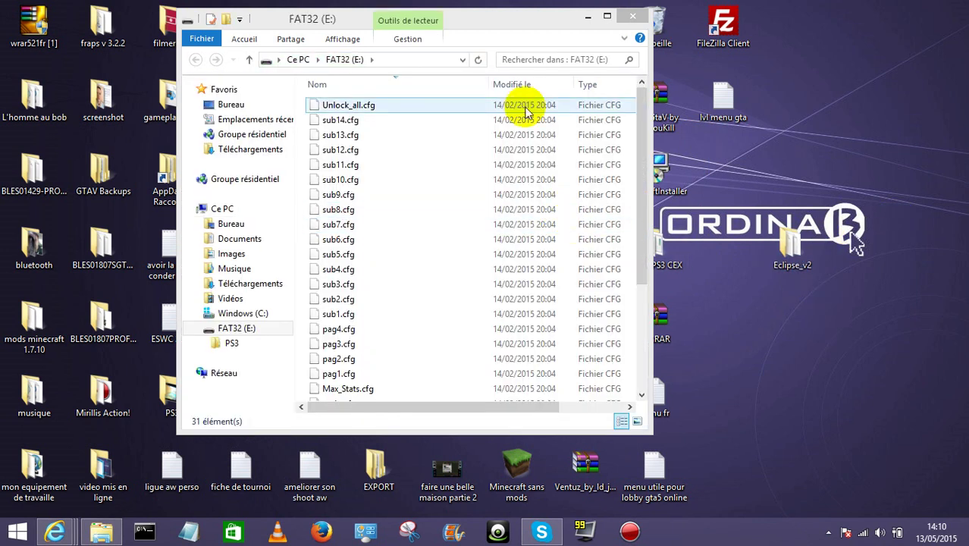
Step: Browse the Téléchargements folder for the downloaded NukeModzzV1 Eclipse V2 USB menu.zip archive and open it in WinRAR
left_click(587, 16)
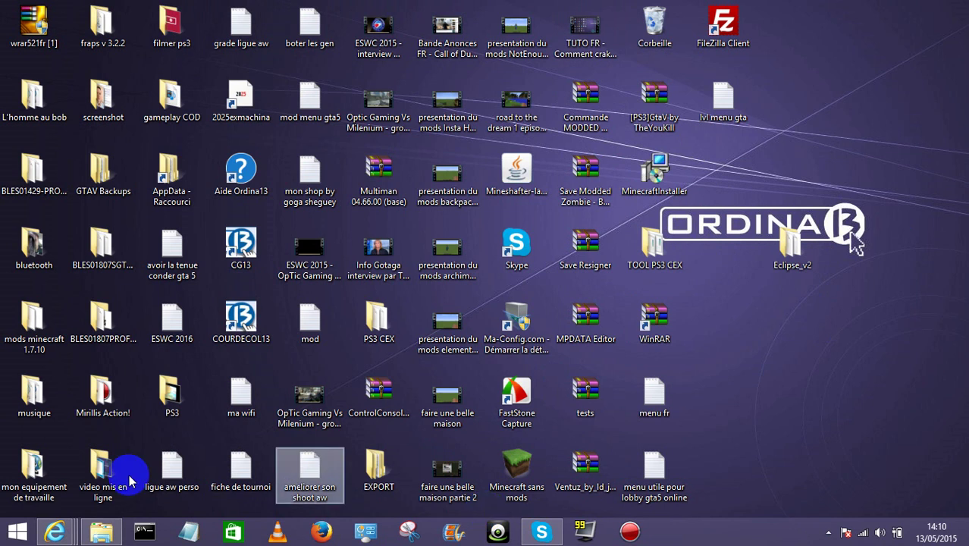
left_click(101, 531)
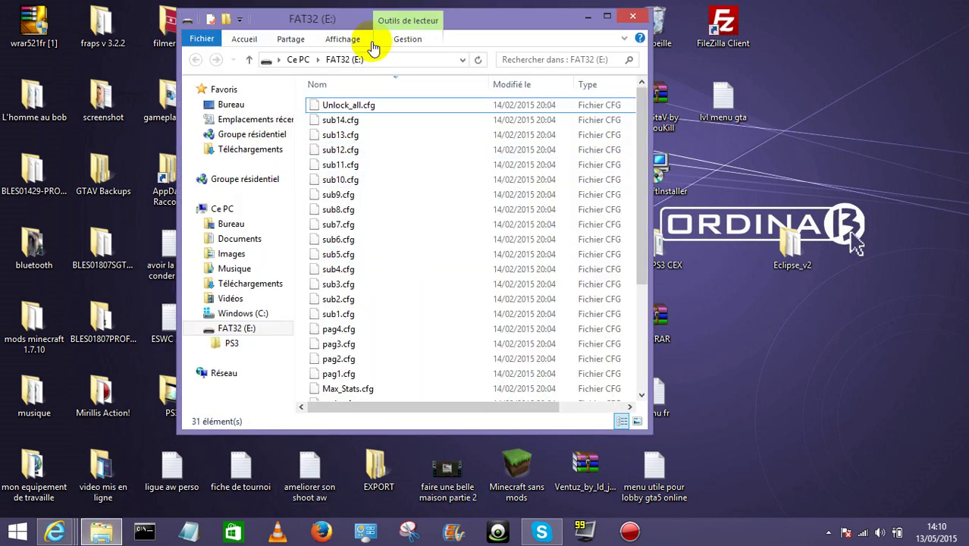
left_click(250, 150)
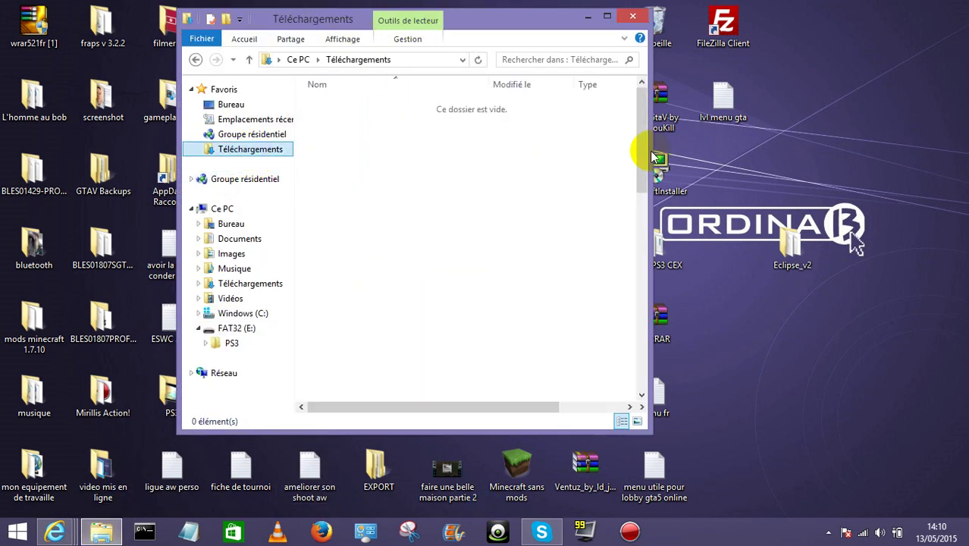
left_click_drag(641, 144, 626, 365)
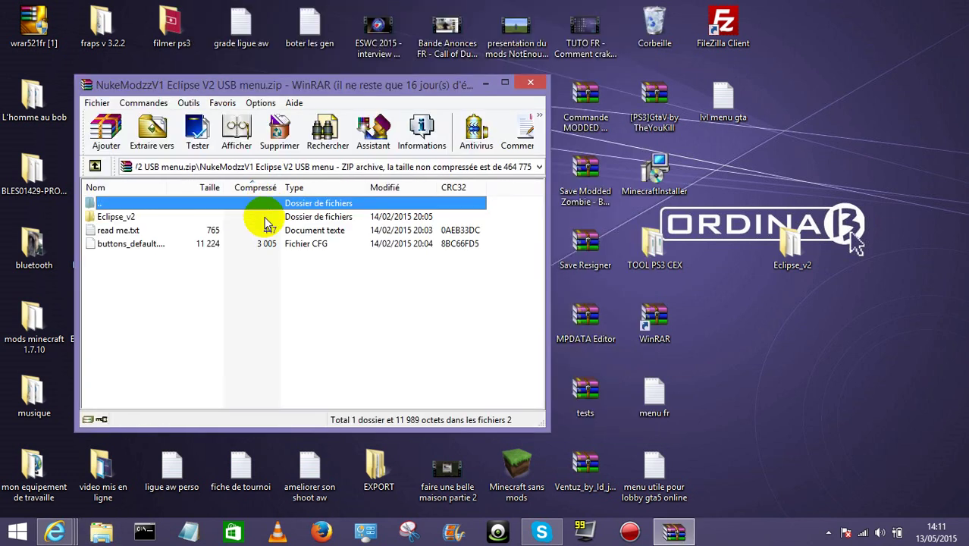
Step: Extract the Eclipse_v2 folder from the archive to the desktop, replacing the existing files, and put the folder back beneath the ORDINA13 logo
left_click(168, 217)
left_click_drag(264, 218, 632, 152)
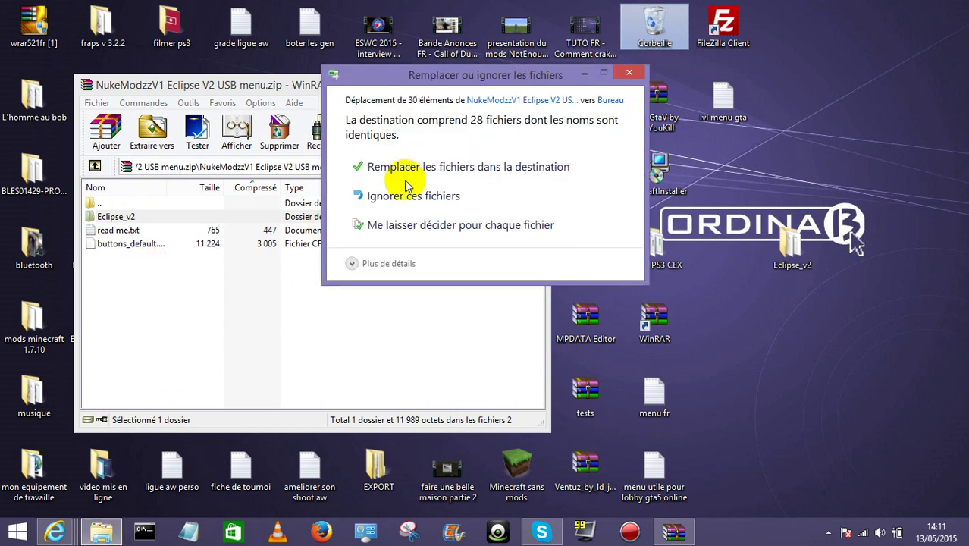
left_click(438, 165)
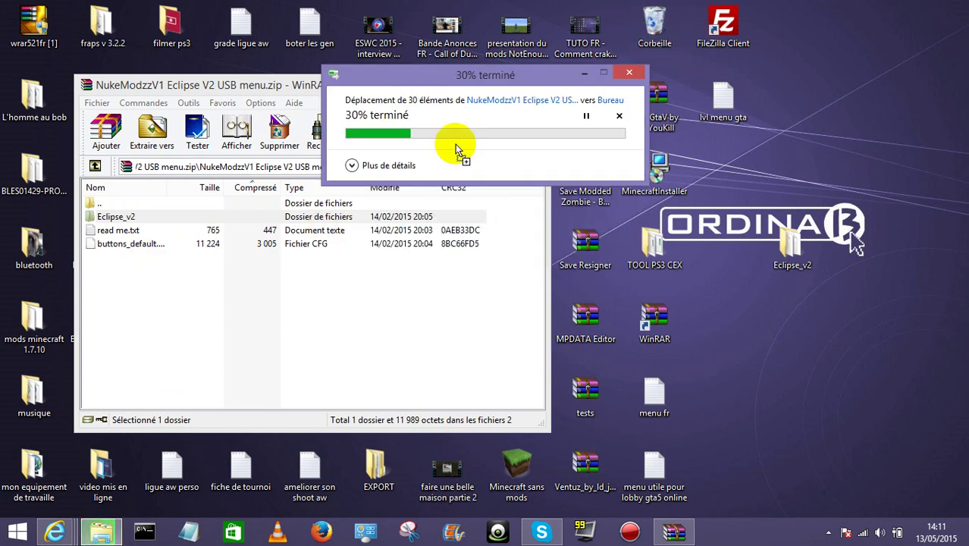
left_click_drag(136, 218, 881, 10)
left_click(883, 8)
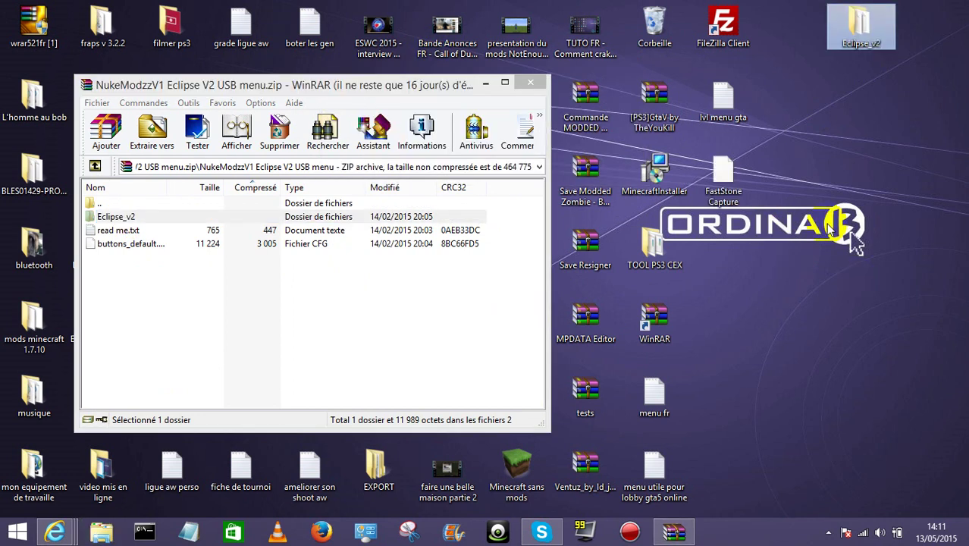
left_click_drag(860, 27, 794, 258)
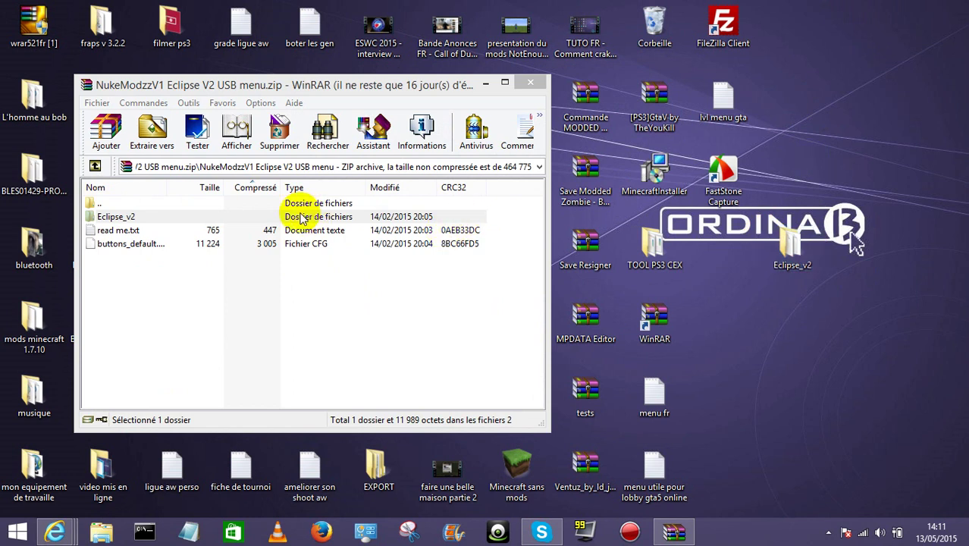
Step: Extract buttons_default.cfg from the archive into the Eclipse_v2 folder on the desktop
left_click(188, 244)
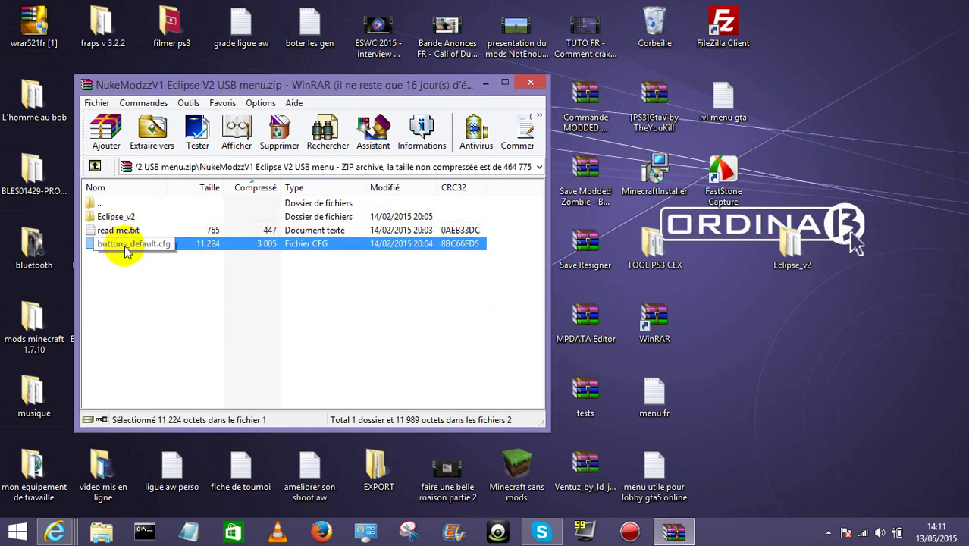
left_click(790, 247)
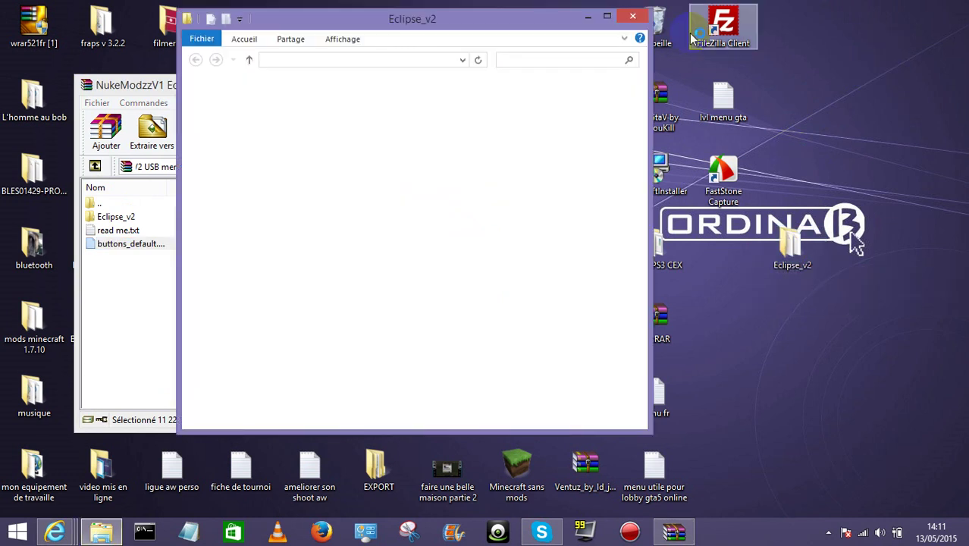
left_click(633, 16)
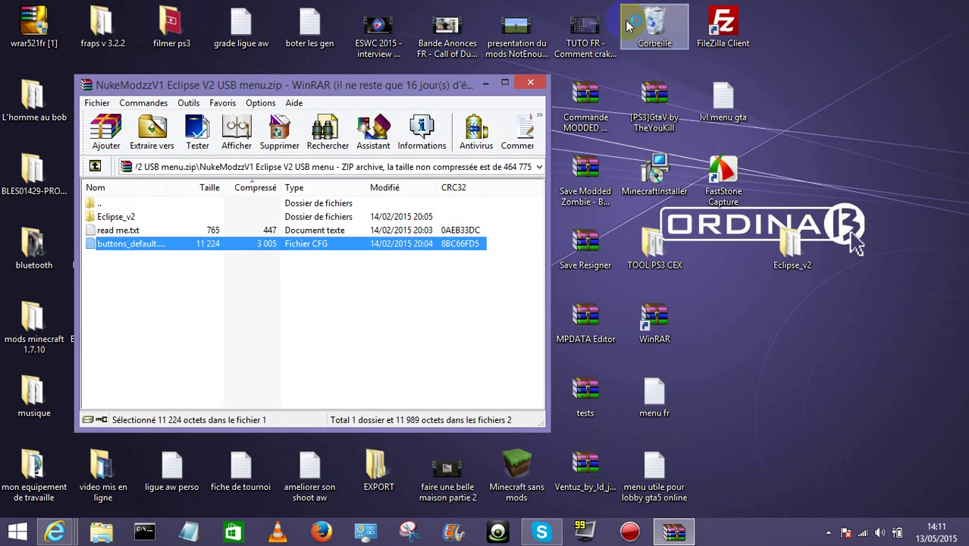
left_click(289, 260)
left_click_drag(297, 246, 747, 251)
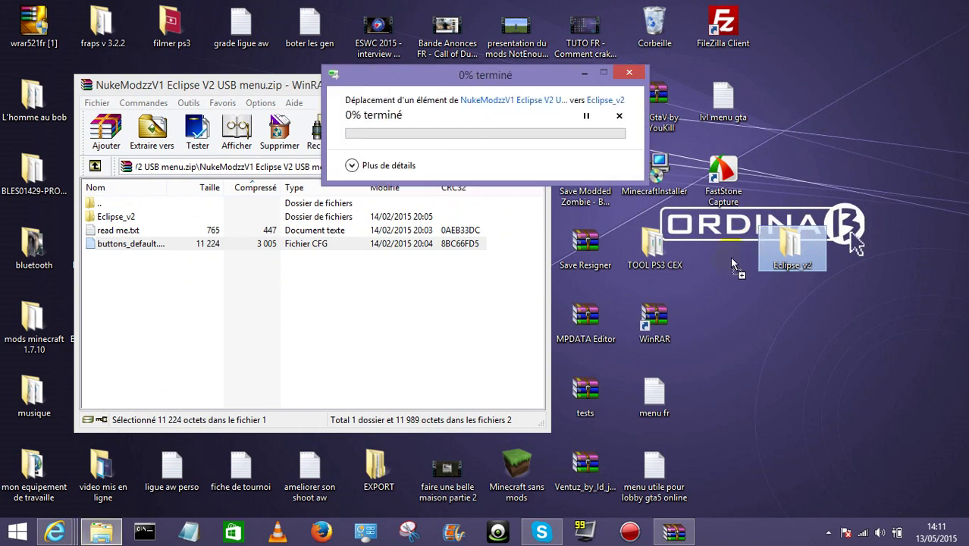
left_click(448, 176)
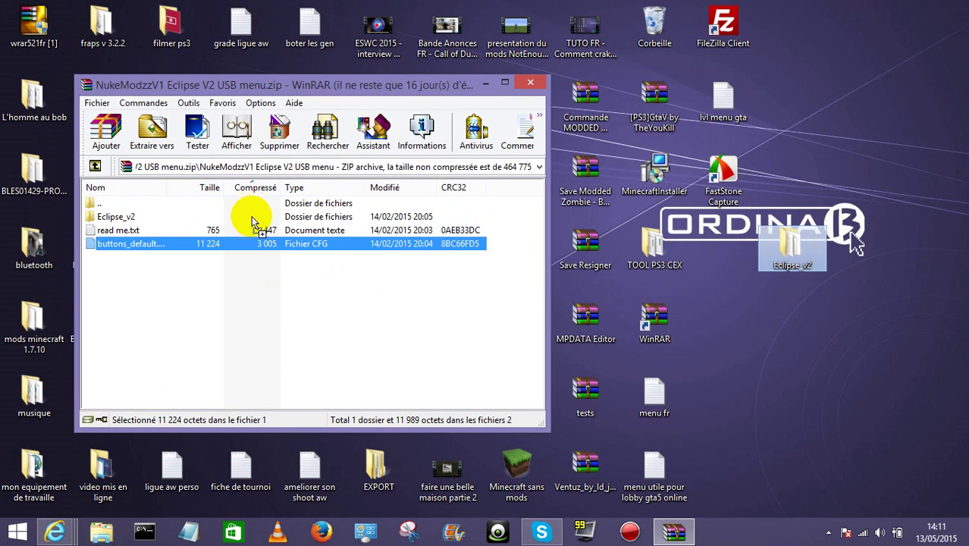
Step: View the contents of Eclipse_v2 and its Account_Menu subfolder in the archive, and close WinRAR
double_click(163, 217)
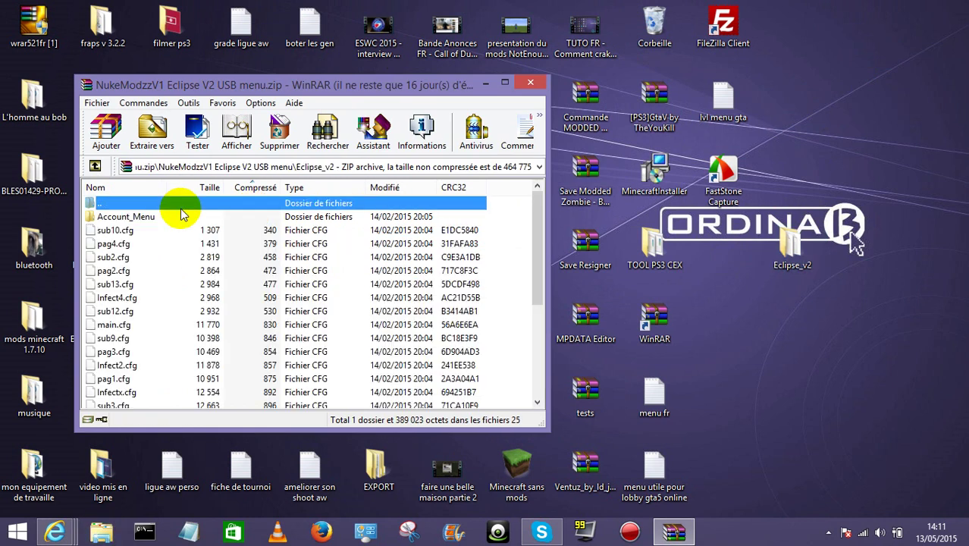
left_click_drag(537, 219, 553, 197)
double_click(316, 218)
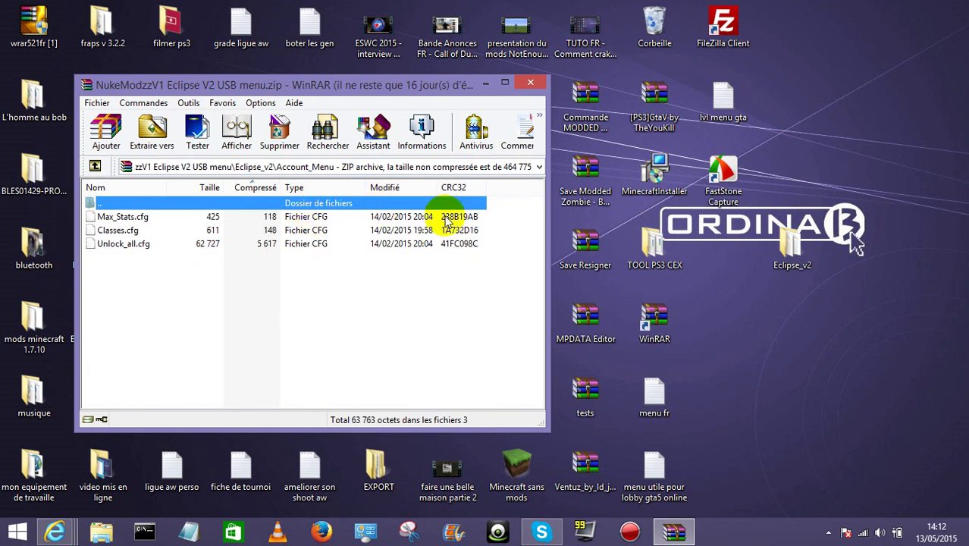
left_click(530, 82)
Step: Open the Eclipse_v2 folder from the desktop and close the unwanted Firefox window
left_click(785, 239)
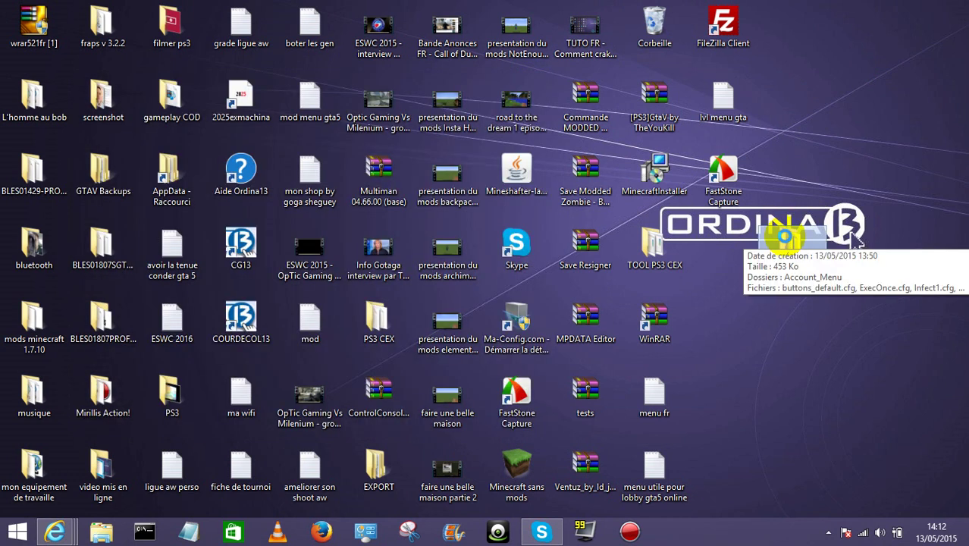
left_click(682, 155)
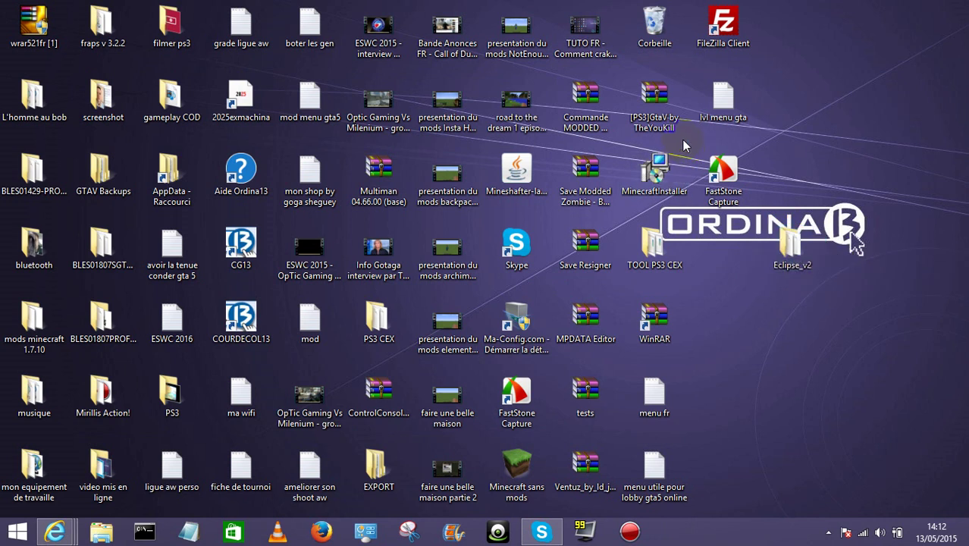
double_click(622, 221)
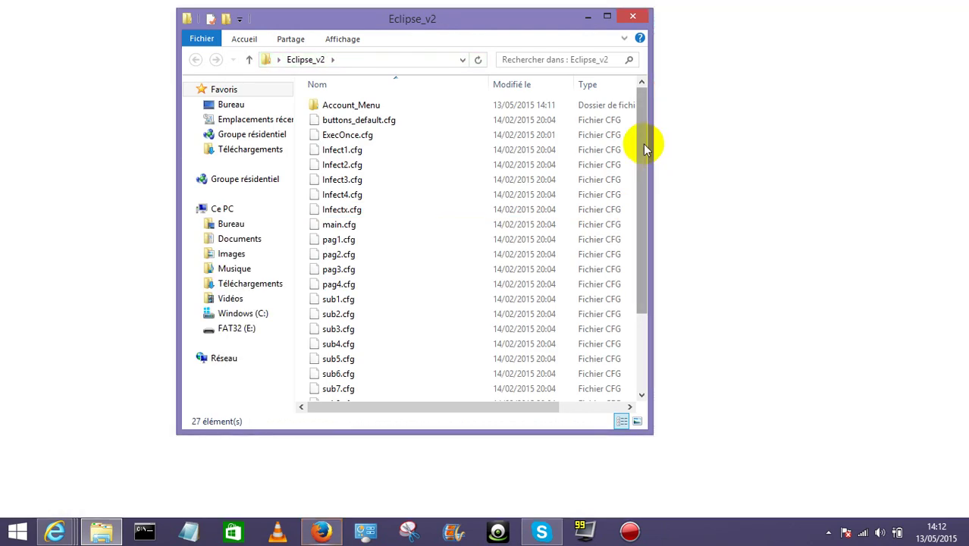
left_click(735, 41)
left_click(321, 530)
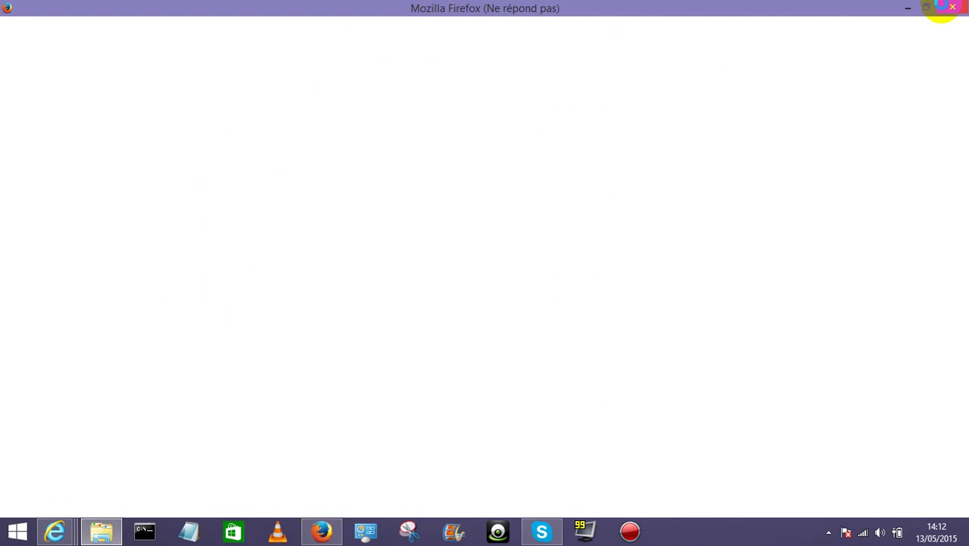
left_click(947, 8)
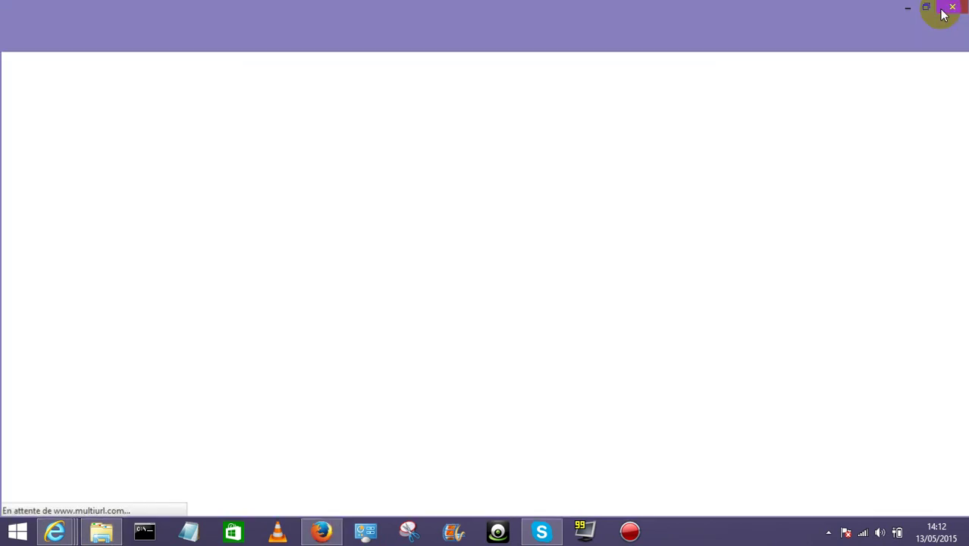
Step: Move Classes.cfg, Max_Stats.cfg and Unlock_all.cfg from Account_Menu up into the Eclipse_v2 folder and return to that folder
left_click(422, 106)
double_click(351, 106)
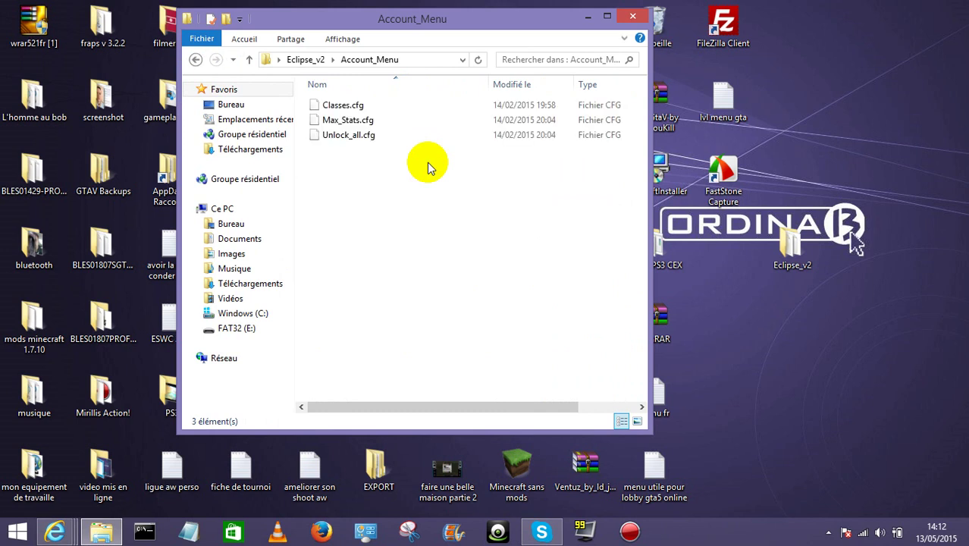
left_click(365, 136)
left_click_drag(364, 104, 392, 89)
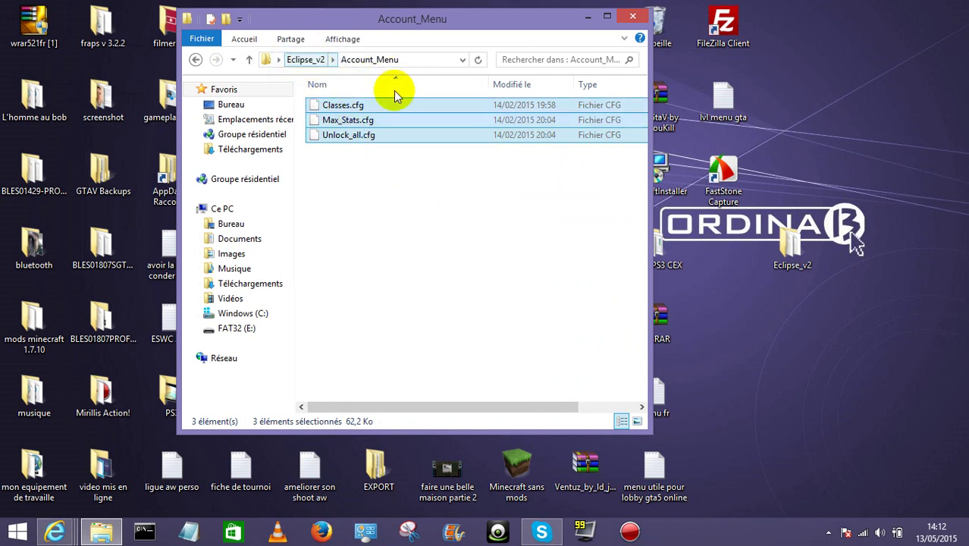
left_click(313, 59)
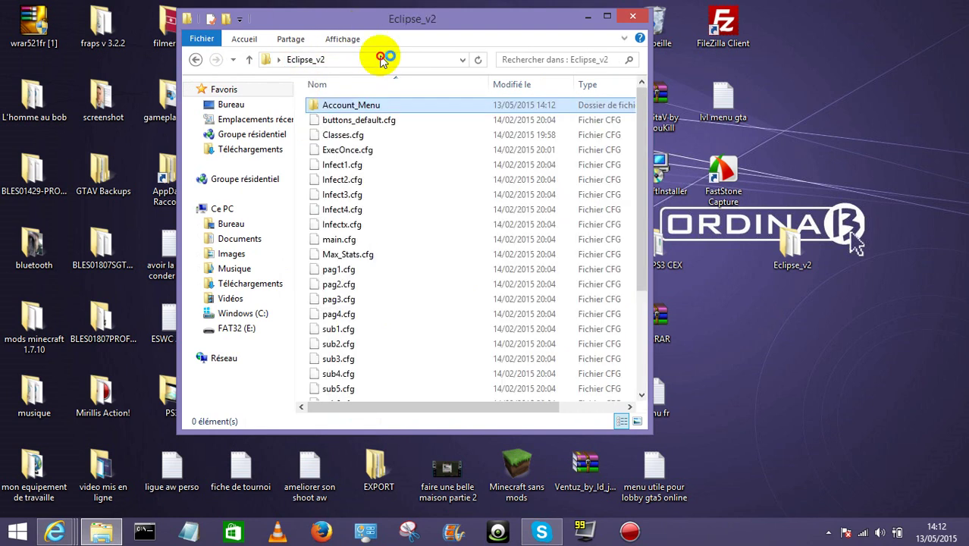
Step: Remove the accidental Eclipse_v2 - Raccourci shortcut from the Eclipse_v2 folder
left_click_drag(312, 59, 637, 107)
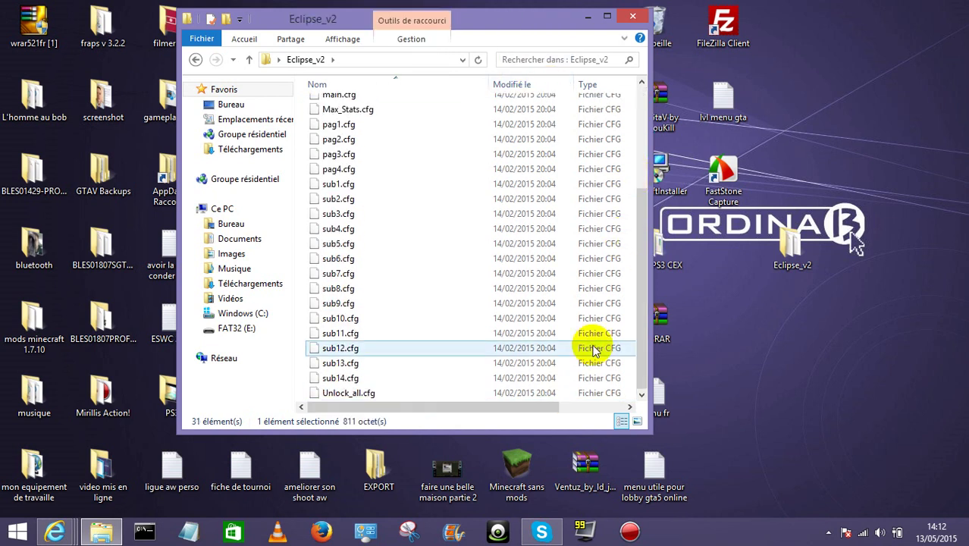
left_click_drag(640, 325, 640, 224)
left_click(470, 150)
right_click(470, 149)
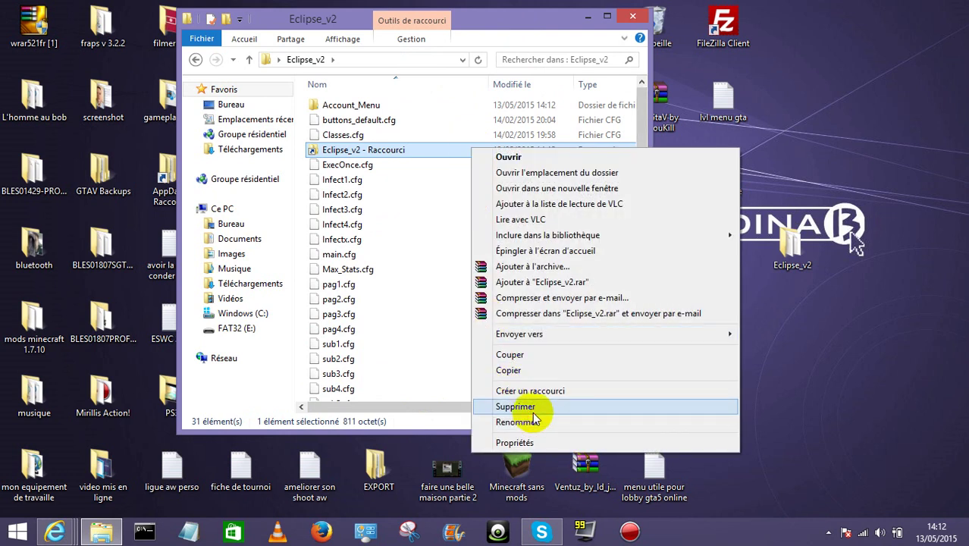
left_click(533, 411)
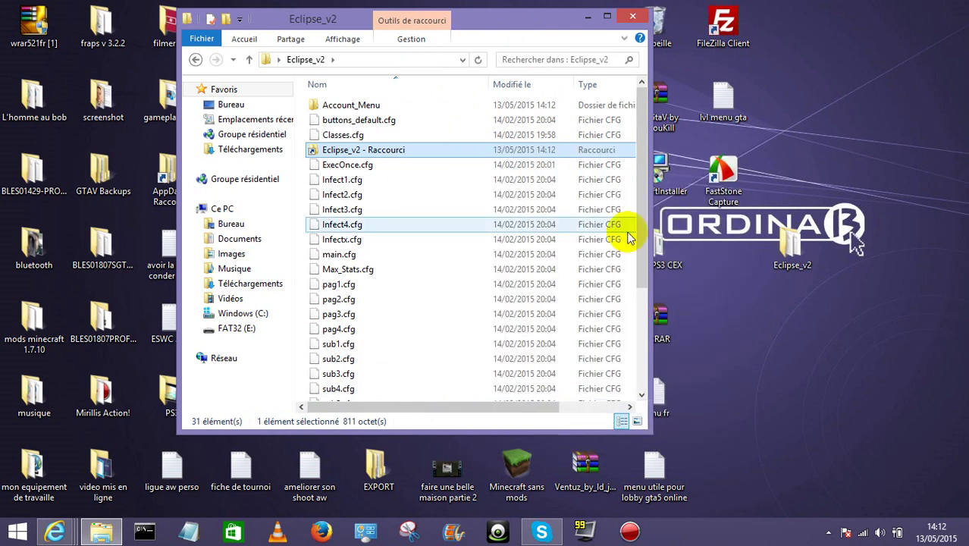
Step: Delete the Account_Menu folder from Eclipse_v2 and close the folder window
left_click(436, 108)
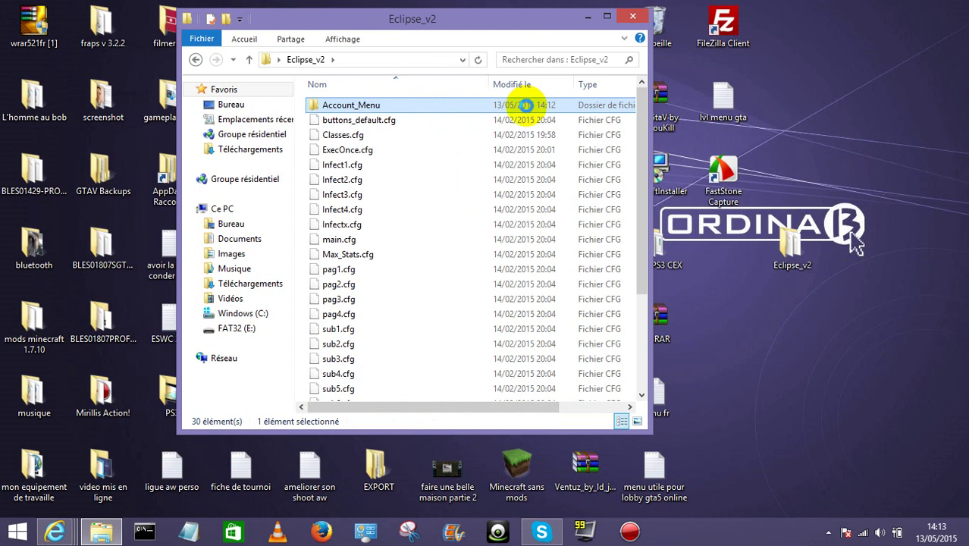
right_click(527, 107)
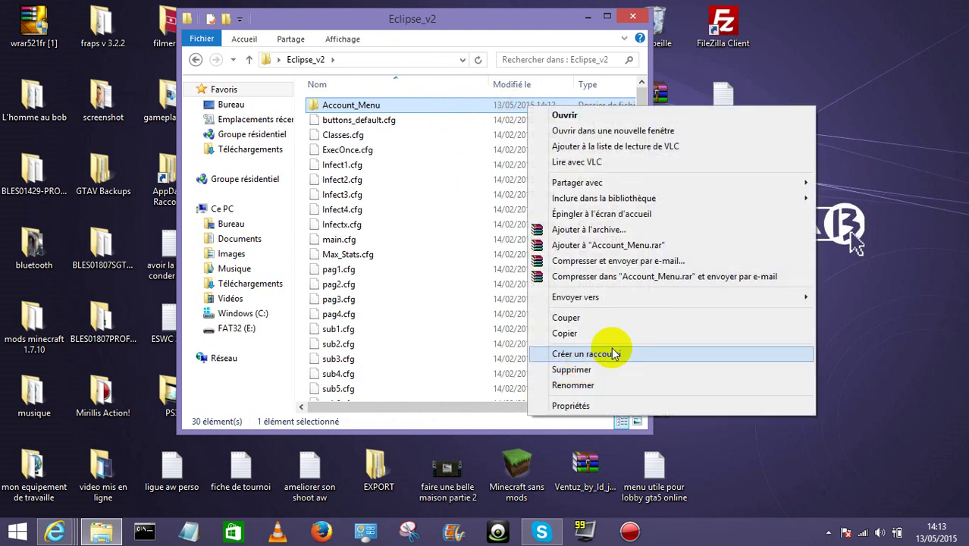
key("Escape")
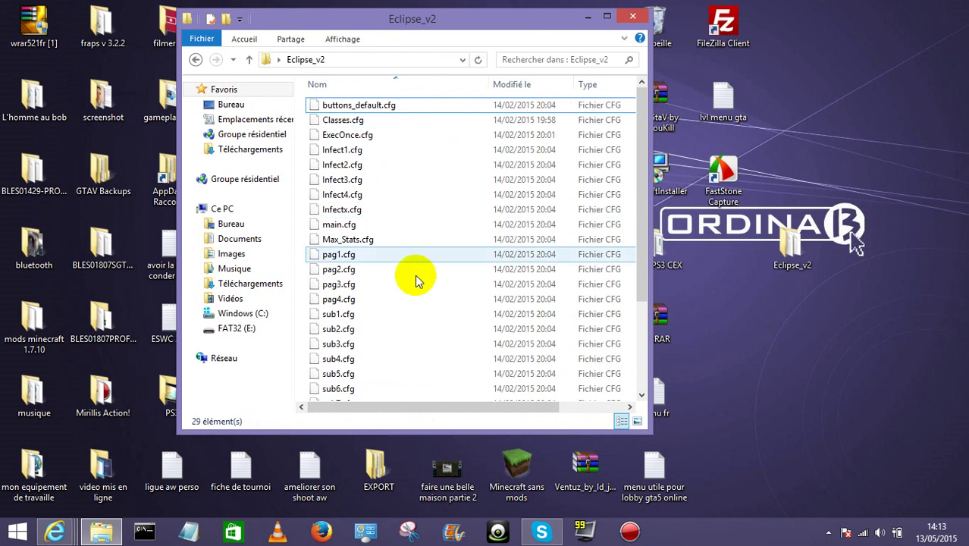
left_click(632, 16)
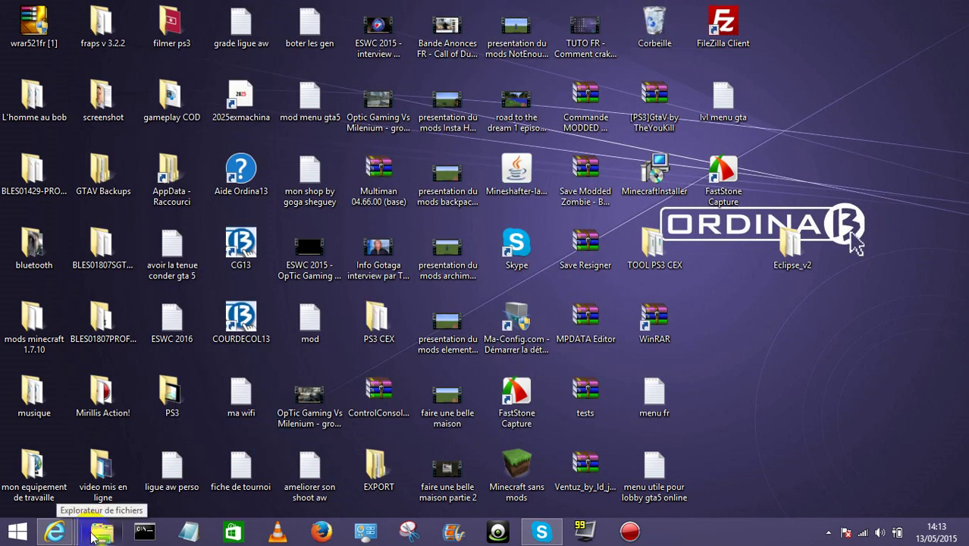
Step: Open the FAT32 (E:) USB drive in File Explorer and go through its file list
left_click(157, 371)
left_click_drag(157, 372, 207, 309)
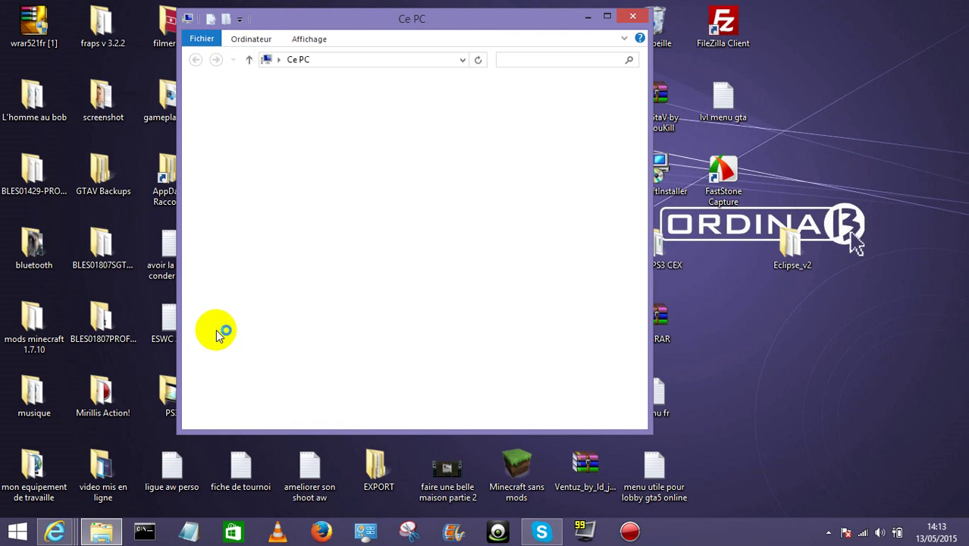
left_click(246, 329)
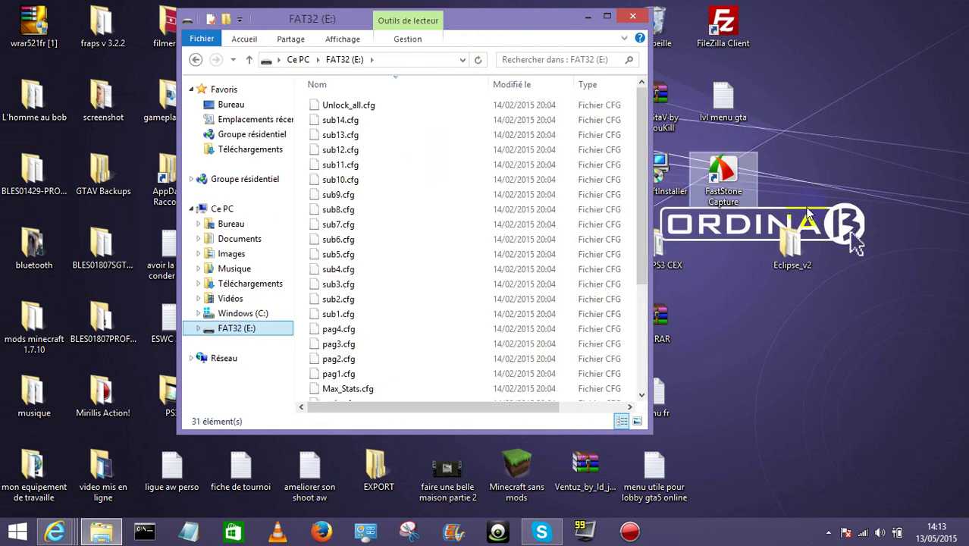
mouse_move(641, 113)
left_mouse_down()
mouse_move(641, 248)
mouse_move(654, 131)
mouse_move(818, 241)
left_mouse_up()
double_click(788, 244)
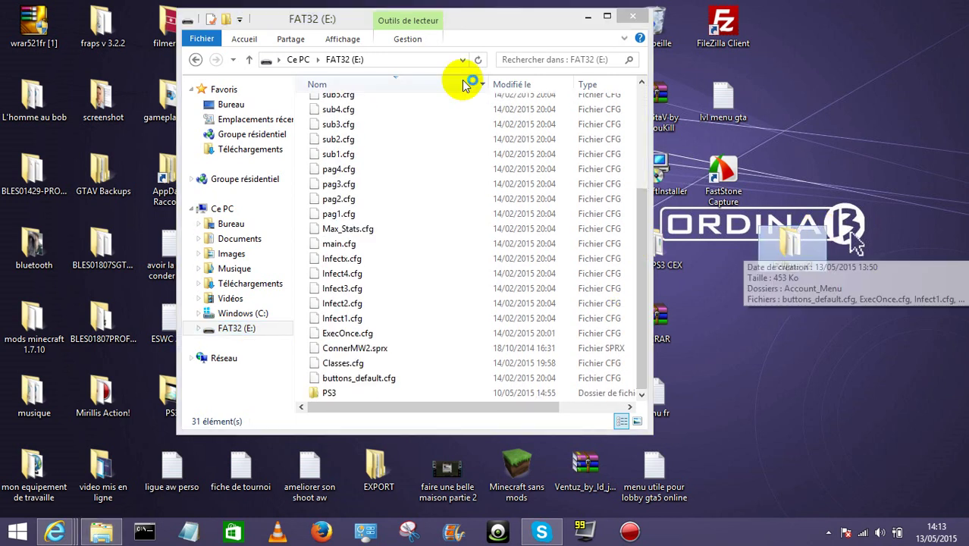
left_click(860, 99)
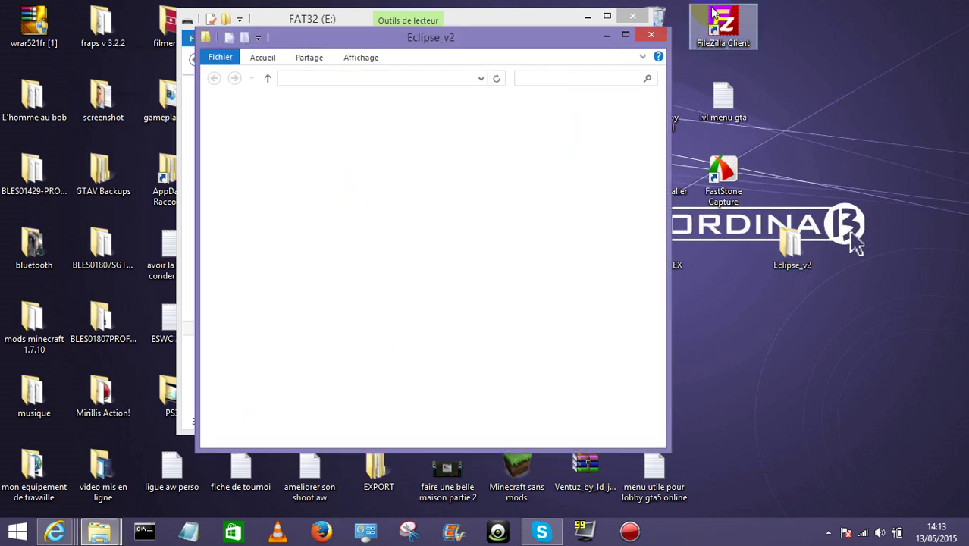
left_click(651, 35)
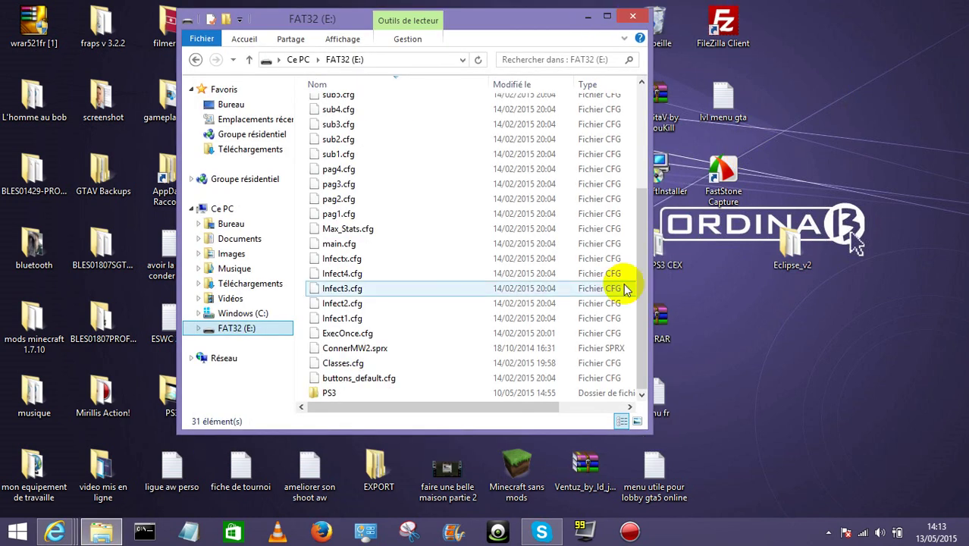
Step: Examine the cfg files and the PS3 folder at the root of the FAT32 (E:) drive, and close its window
scroll(611, 82, "up", 4)
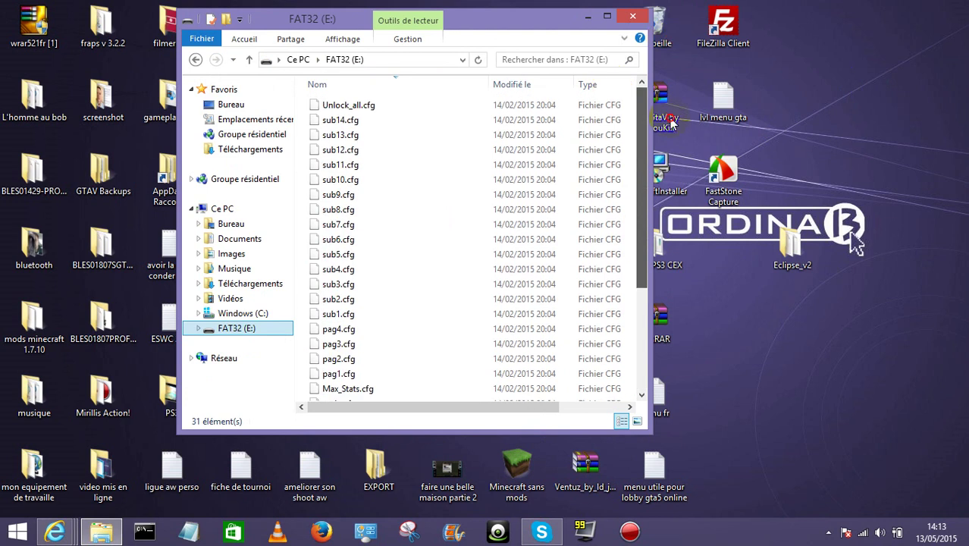
left_click_drag(645, 121, 632, 229)
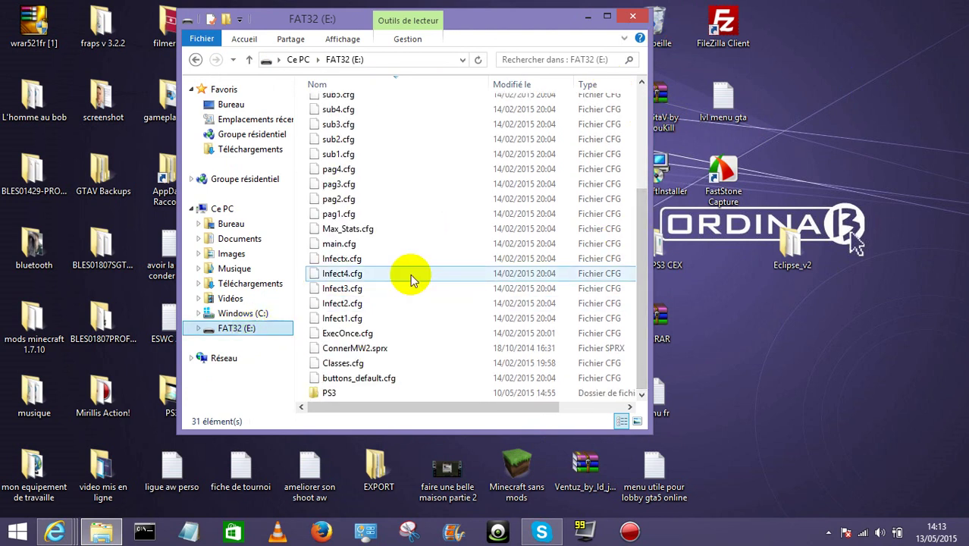
mouse_move(641, 285)
left_mouse_down()
mouse_move(637, 174)
mouse_move(642, 300)
left_mouse_up()
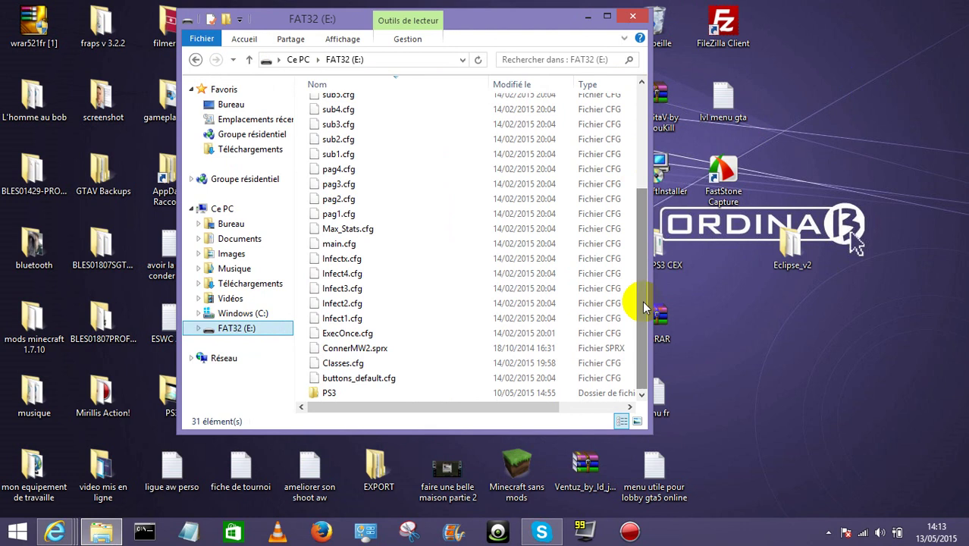
left_click_drag(638, 219, 637, 91)
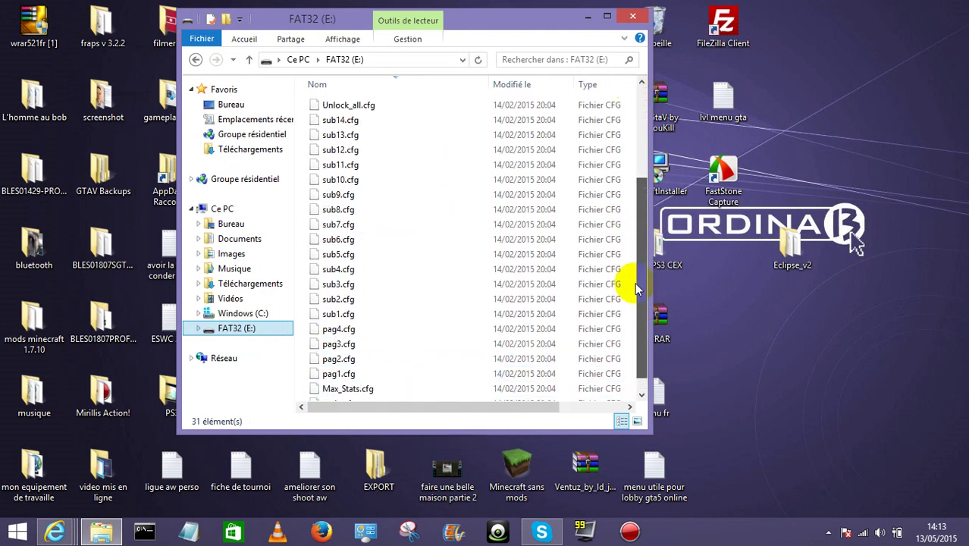
left_click(635, 320)
left_click_drag(643, 217, 631, 125)
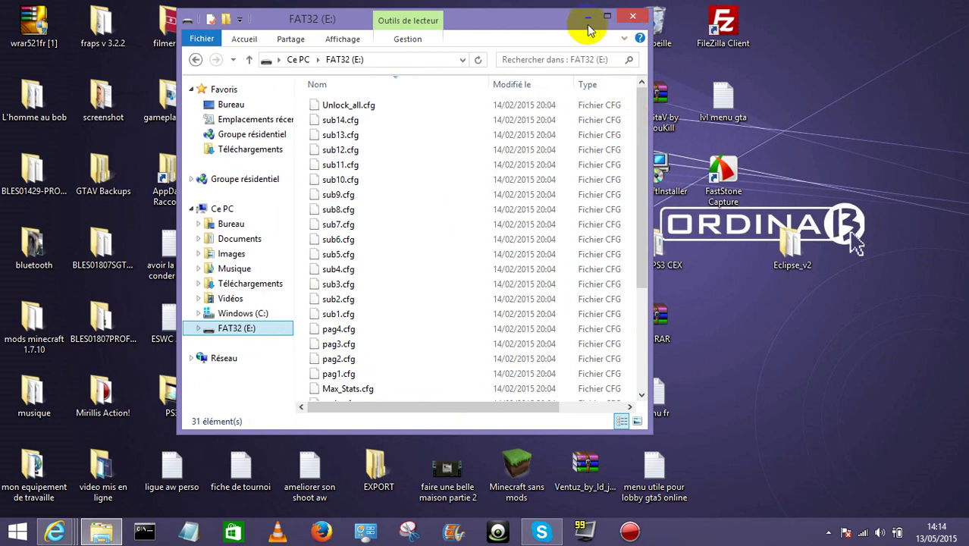
left_click(619, 18)
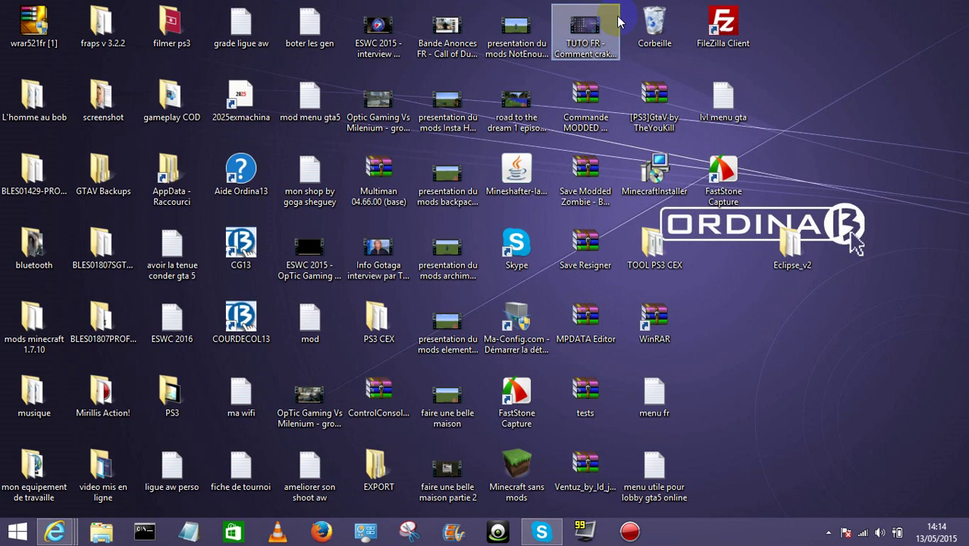
Step: Move the Eclipse_v2 folder on the desktop to directly below the FastStone Capture shortcut
left_click_drag(792, 242, 722, 244)
left_click(718, 354)
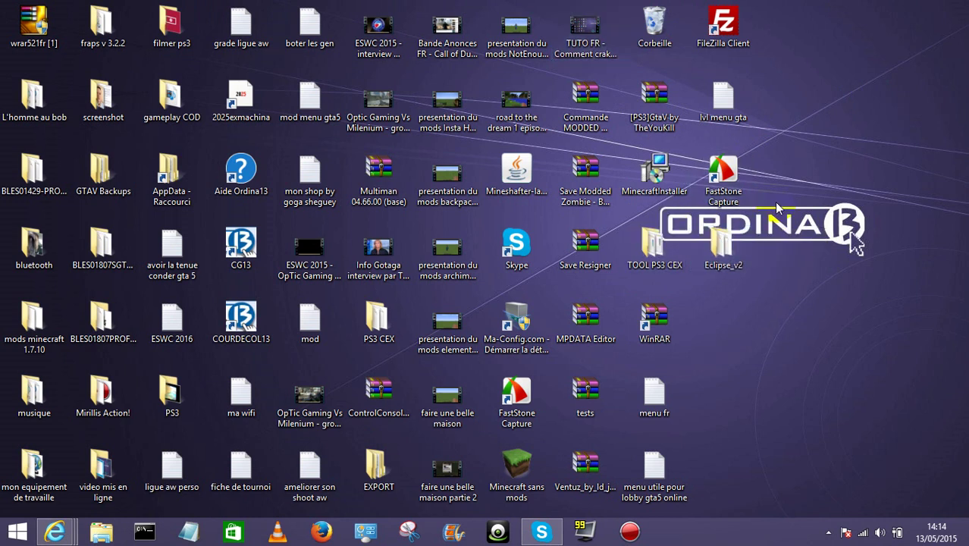
double_click(732, 174)
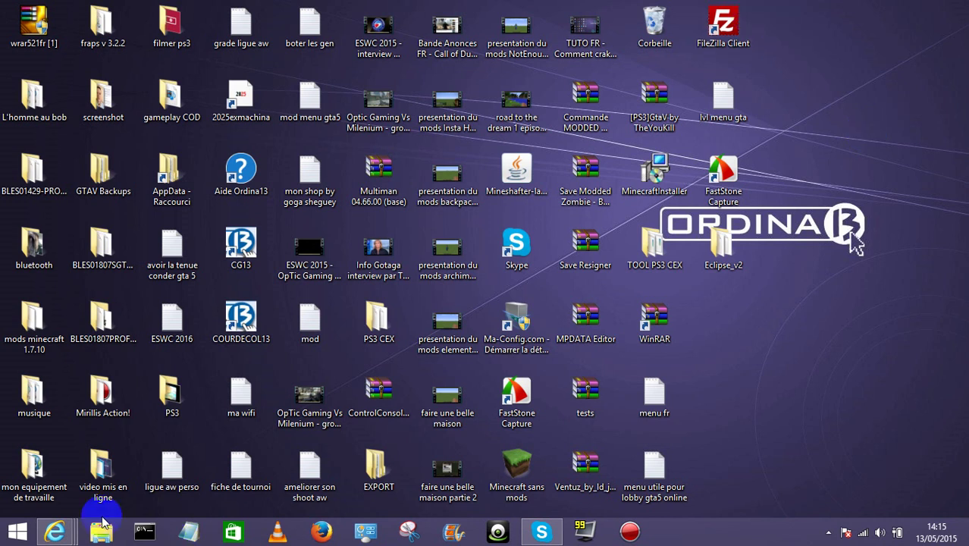
Step: Show the previews of the open Internet Explorer windows
mouse_move(54, 530)
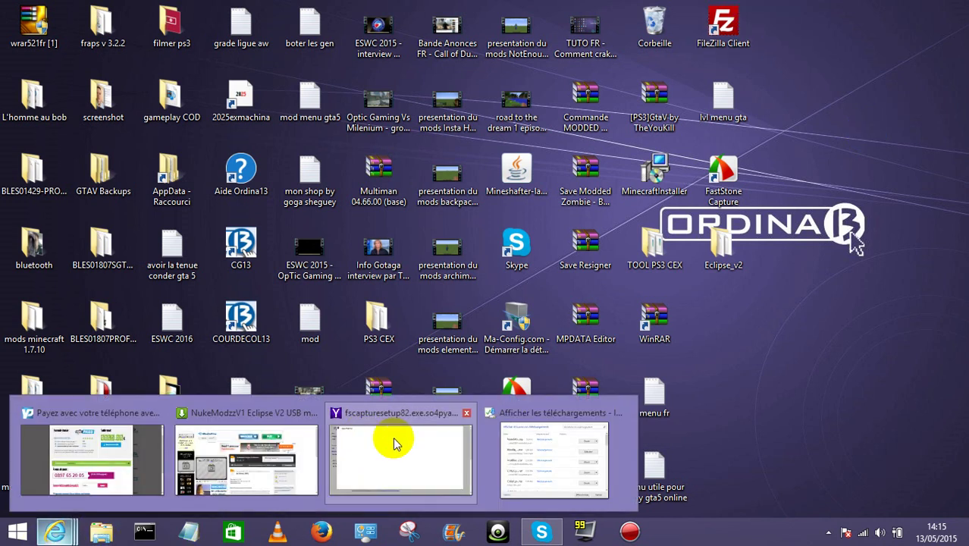